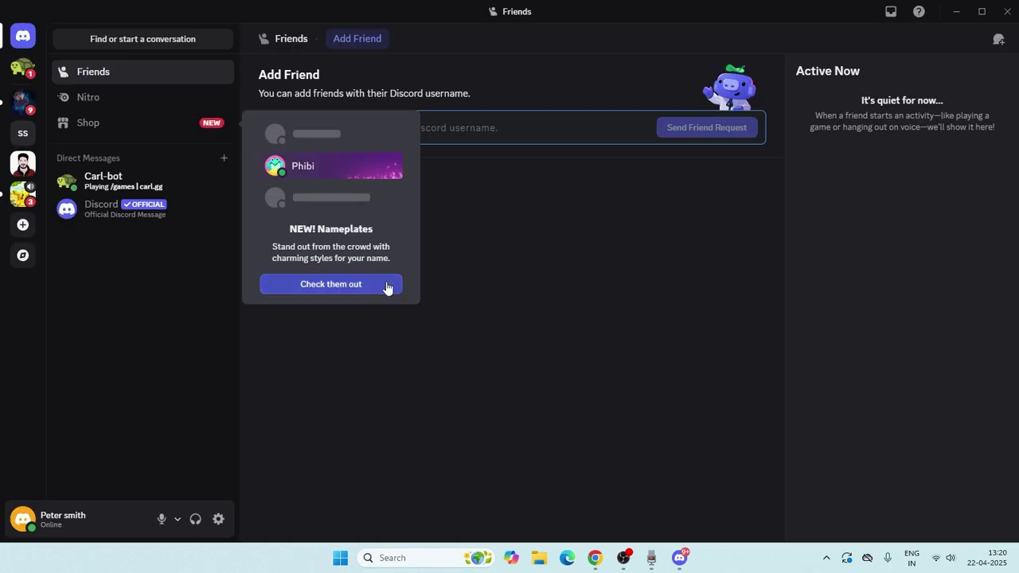
Glance at the Twilight nameplate details, then open the Carl-bot direct-message chat from Nitro
{"action": "left_click", "coordinate": [330, 284]}
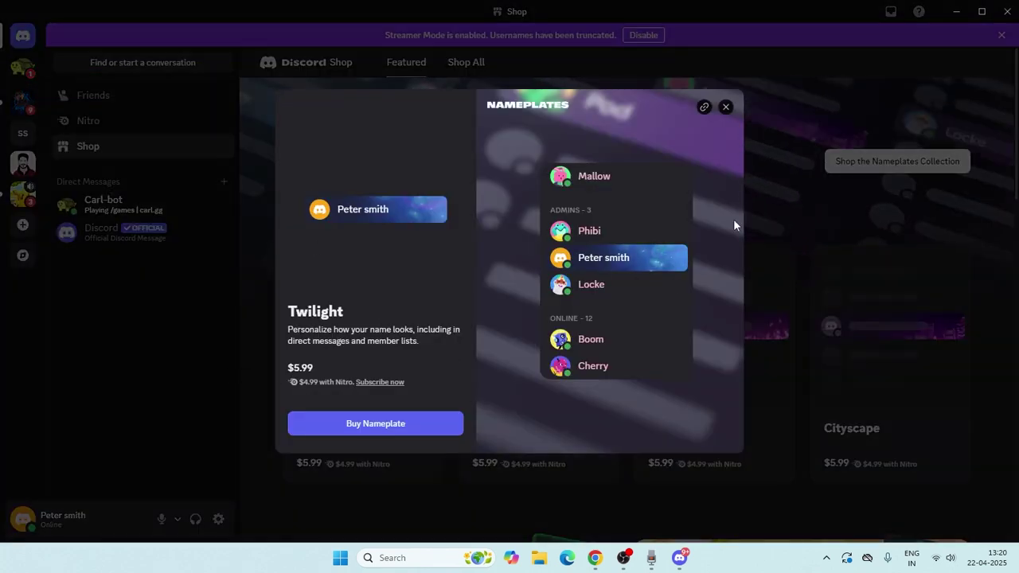
{"action": "left_click", "coordinate": [725, 107]}
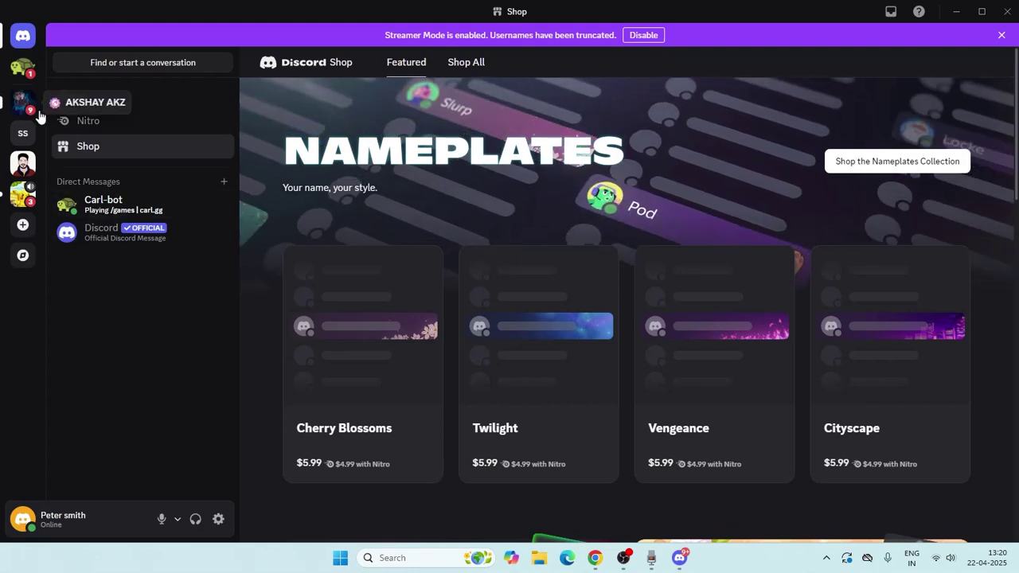
{"action": "left_click", "coordinate": [96, 127]}
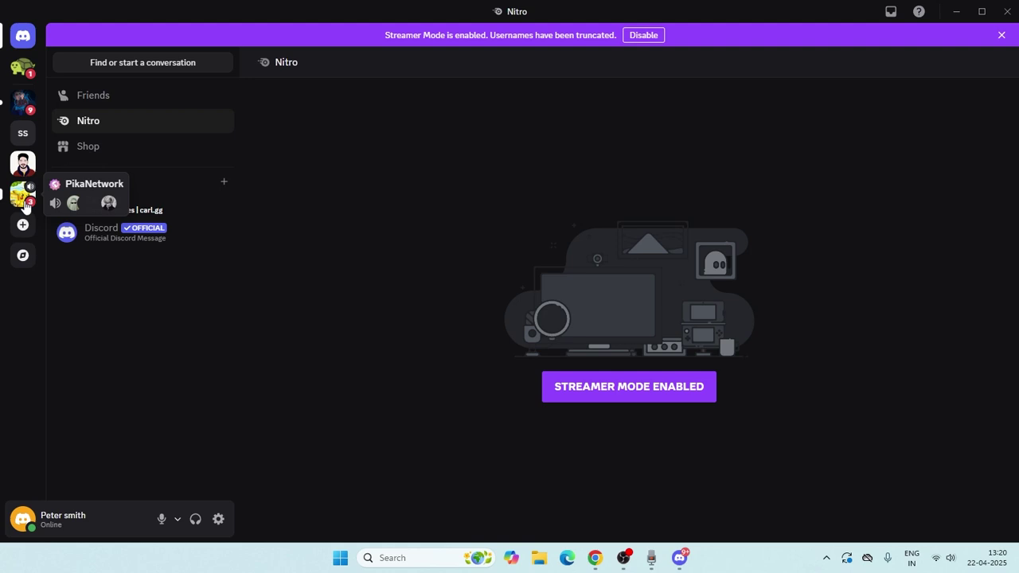
{"action": "left_click", "coordinate": [104, 207]}
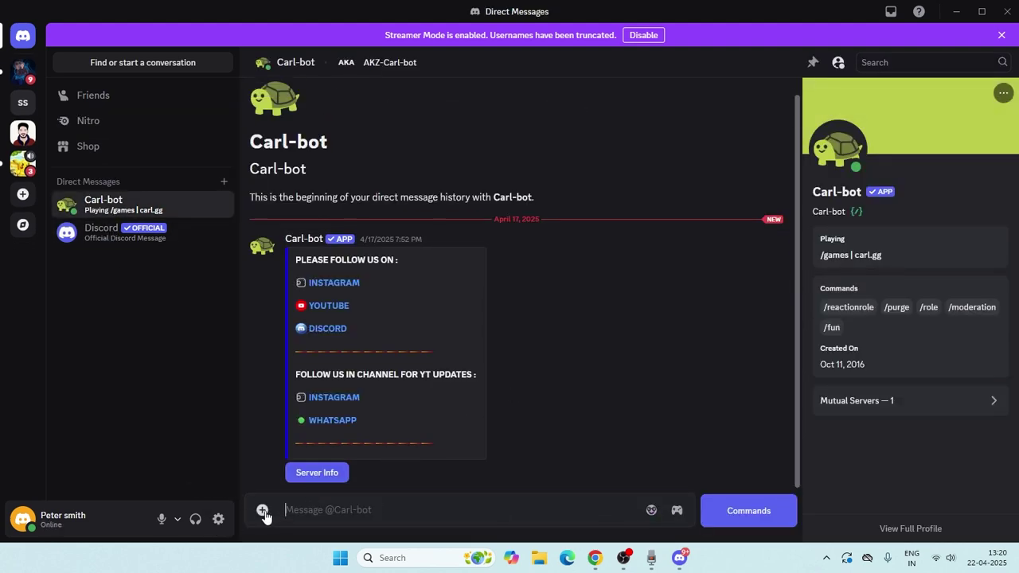
{"action": "left_click", "coordinate": [262, 510]}
{"action": "left_click", "coordinate": [313, 422]}
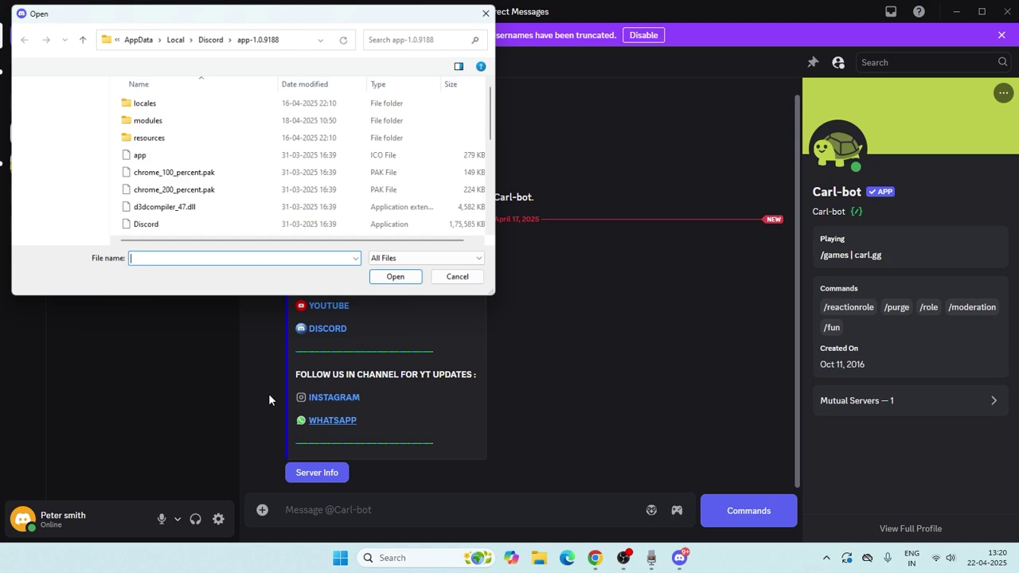
{"action": "scroll", "coordinate": [79, 170], "scroll_direction": "down", "scroll_amount": 1}
{"action": "scroll", "coordinate": [78, 170], "scroll_direction": "down", "scroll_amount": 1}
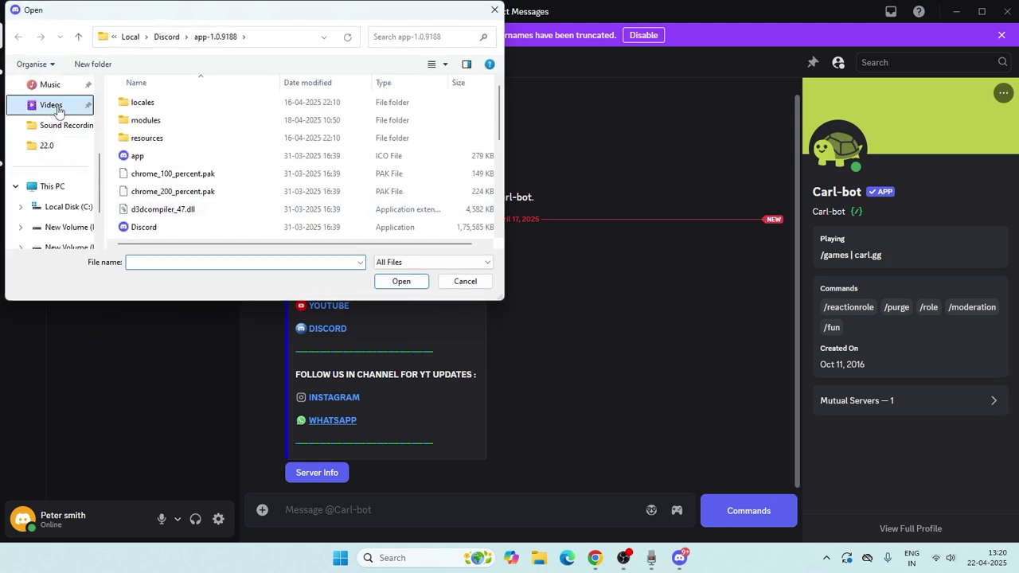
{"action": "left_click", "coordinate": [71, 105]}
{"action": "left_click", "coordinate": [466, 143]}
{"action": "left_click", "coordinate": [402, 281]}
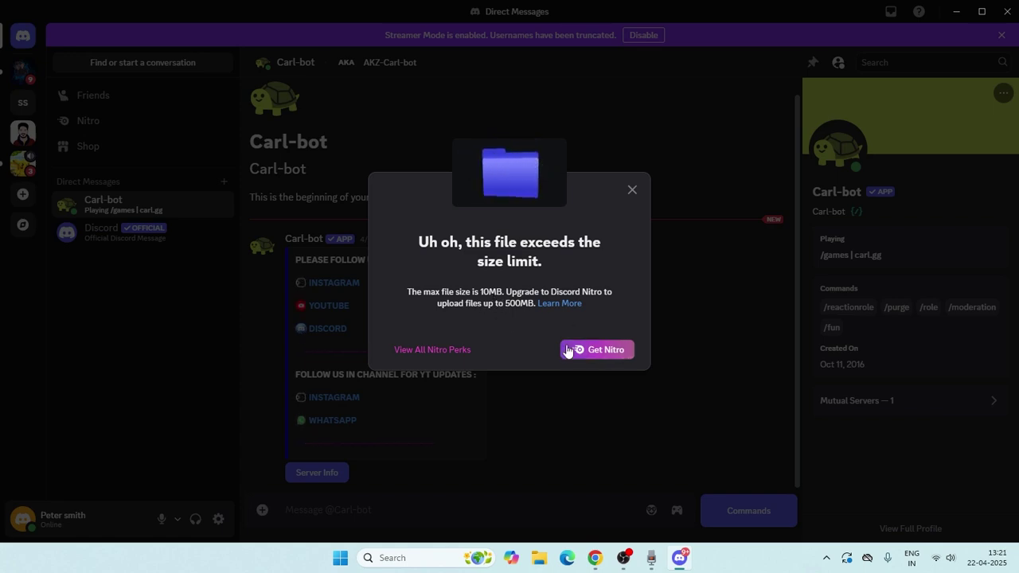
{"action": "left_click", "coordinate": [604, 350]}
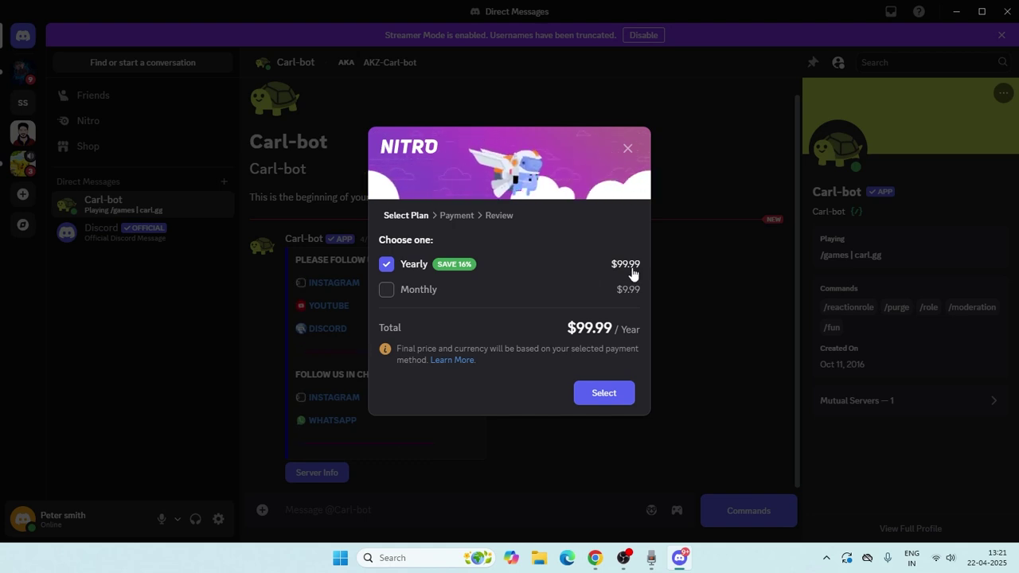
{"action": "left_click", "coordinate": [627, 148]}
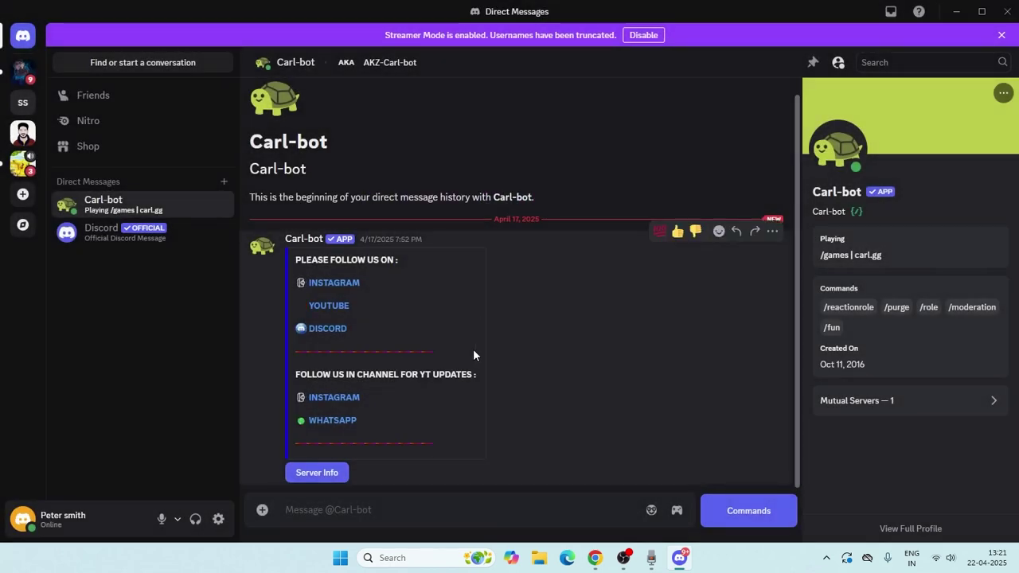
Minimize Discord, return to WeTransfer in Chrome, and add the video GDT 1.mp4
{"action": "left_click", "coordinate": [957, 13]}
{"action": "left_click", "coordinate": [596, 559]}
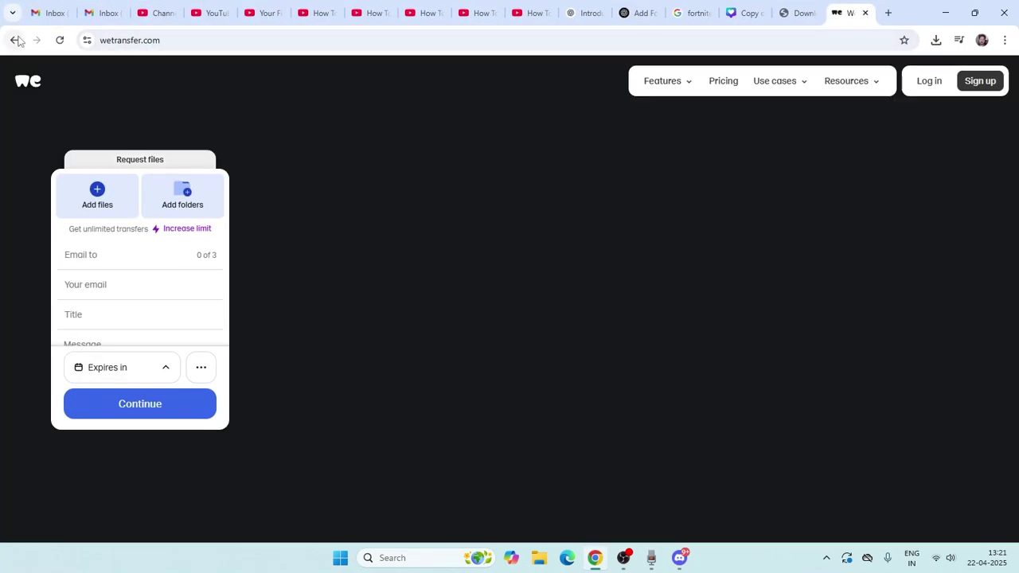
{"action": "left_click", "coordinate": [15, 40]}
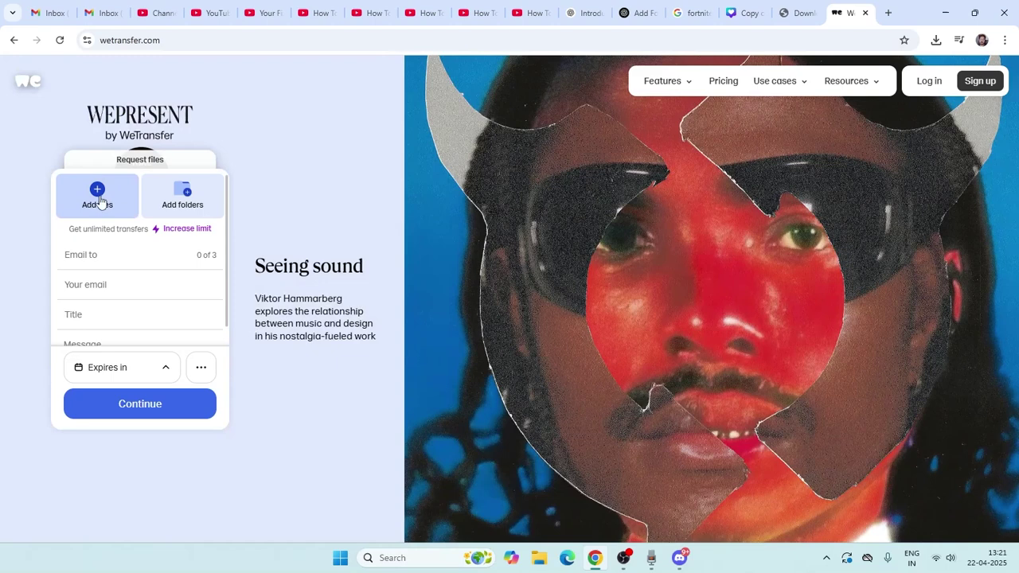
{"action": "left_click", "coordinate": [98, 195]}
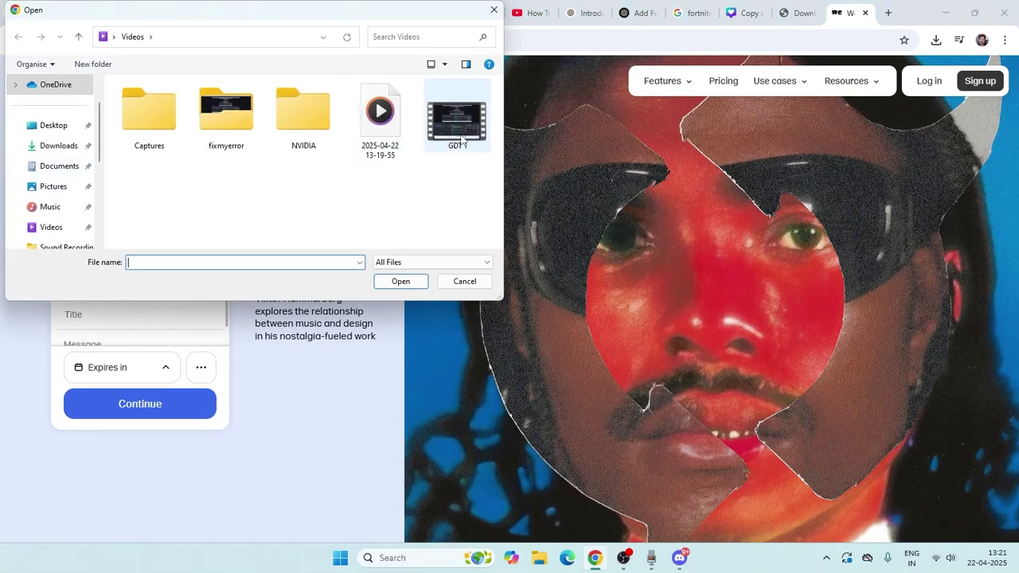
{"action": "left_click", "coordinate": [436, 135]}
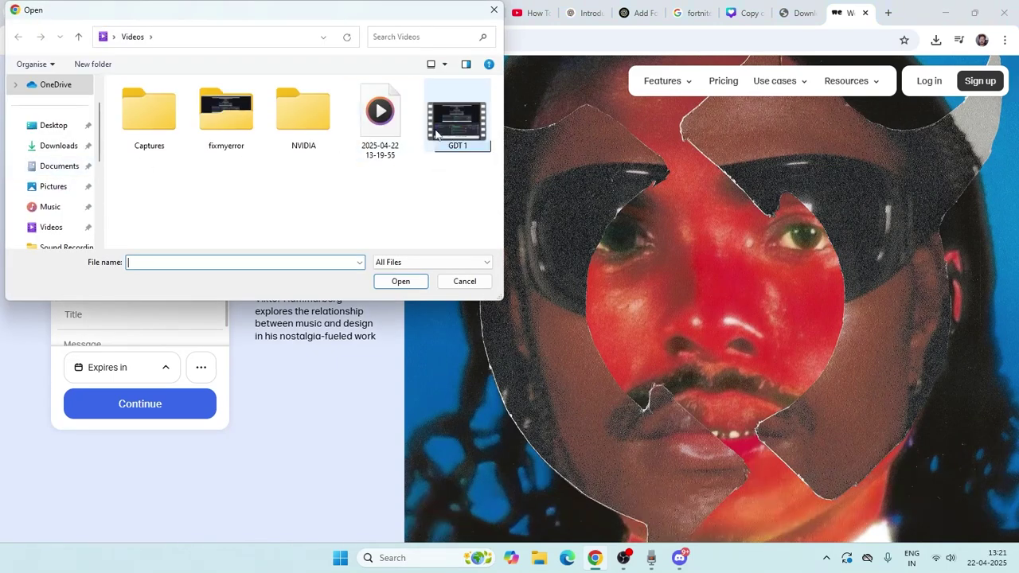
{"action": "left_click", "coordinate": [398, 281]}
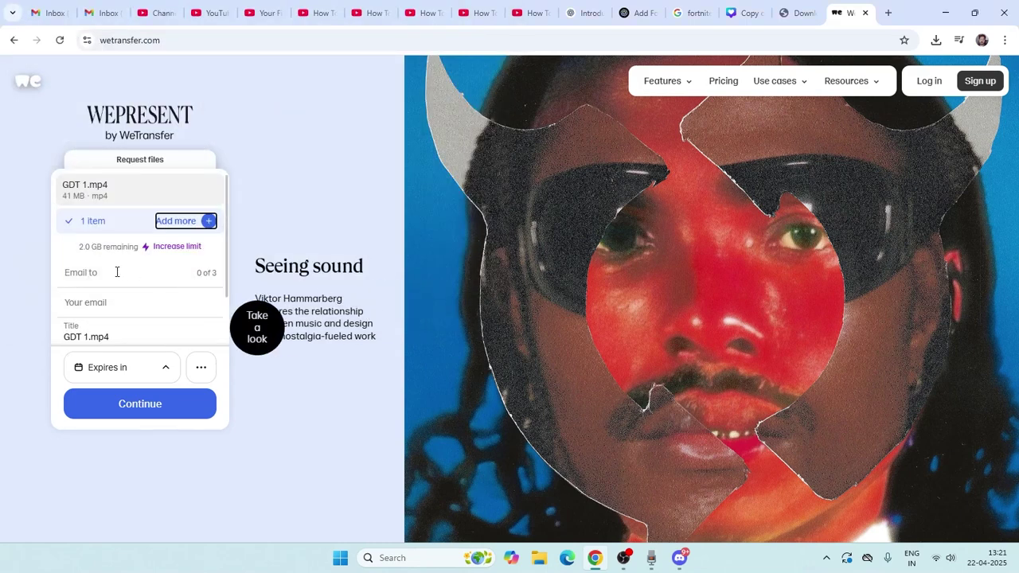
Switch the transfer to download-link mode instead of e-mailing it to a recipient
{"action": "left_click", "coordinate": [115, 281]}
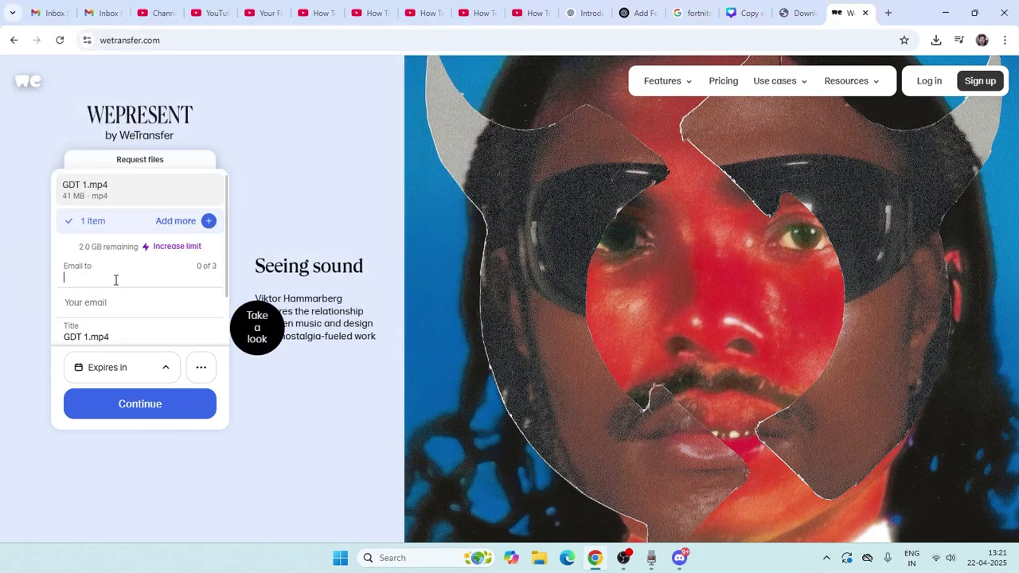
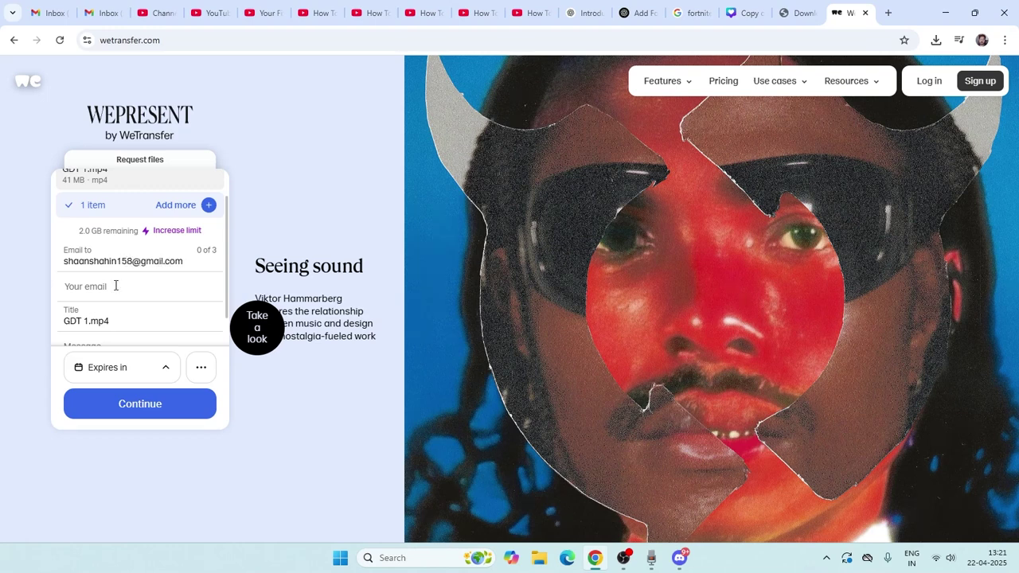
{"action": "left_click", "coordinate": [116, 285]}
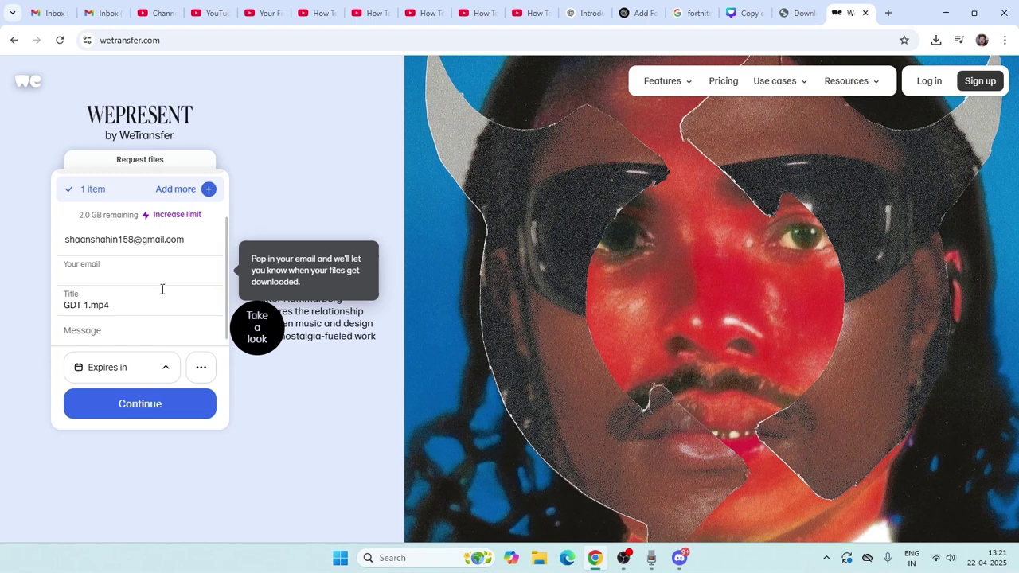
{"action": "left_click", "coordinate": [201, 370]}
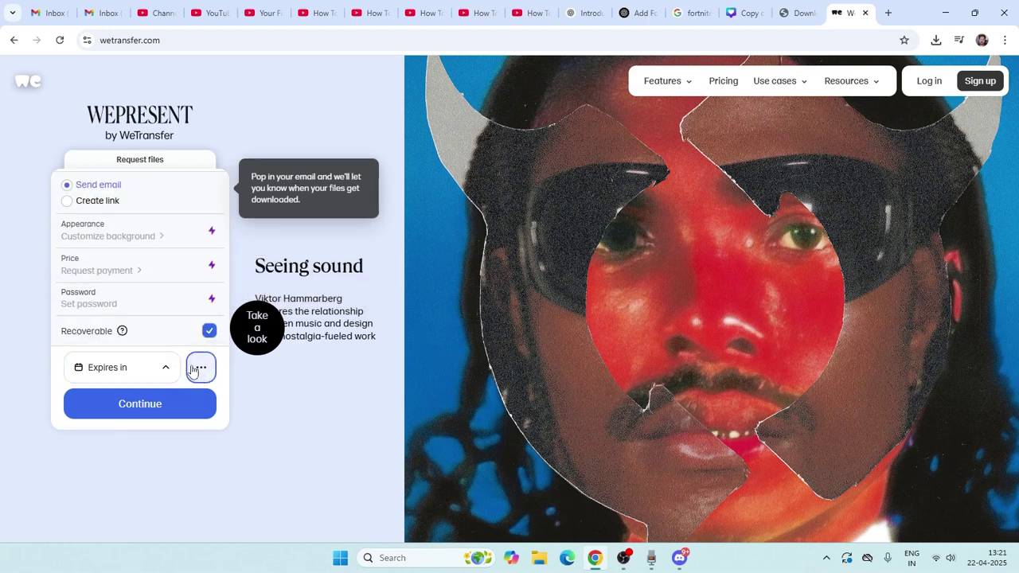
{"action": "left_click", "coordinate": [66, 202]}
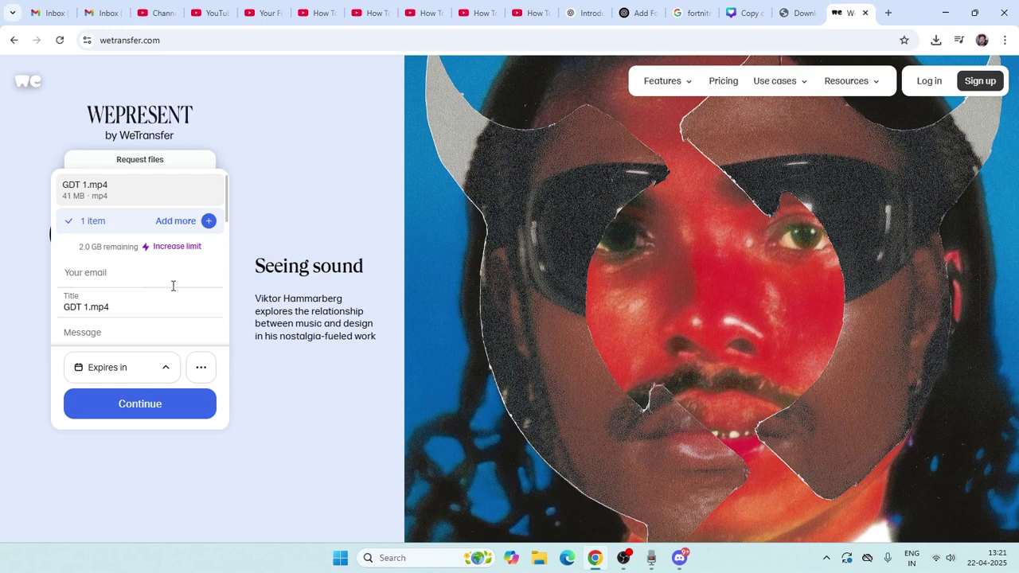
{"action": "left_click", "coordinate": [158, 411]}
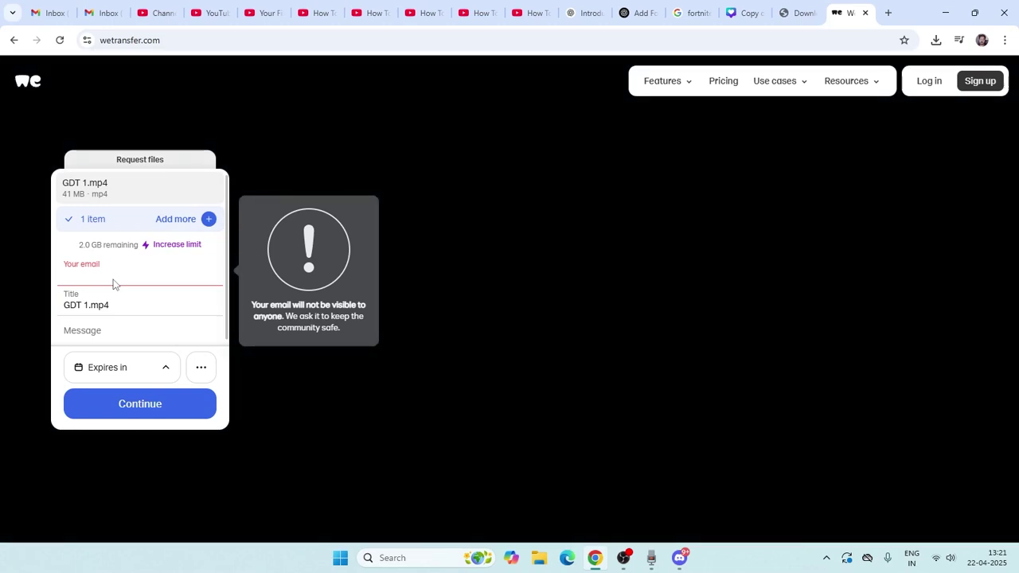
Enter the sender's e-mail, set the transfer to expire after 1 day, and request the link
{"action": "left_click", "coordinate": [114, 280]}
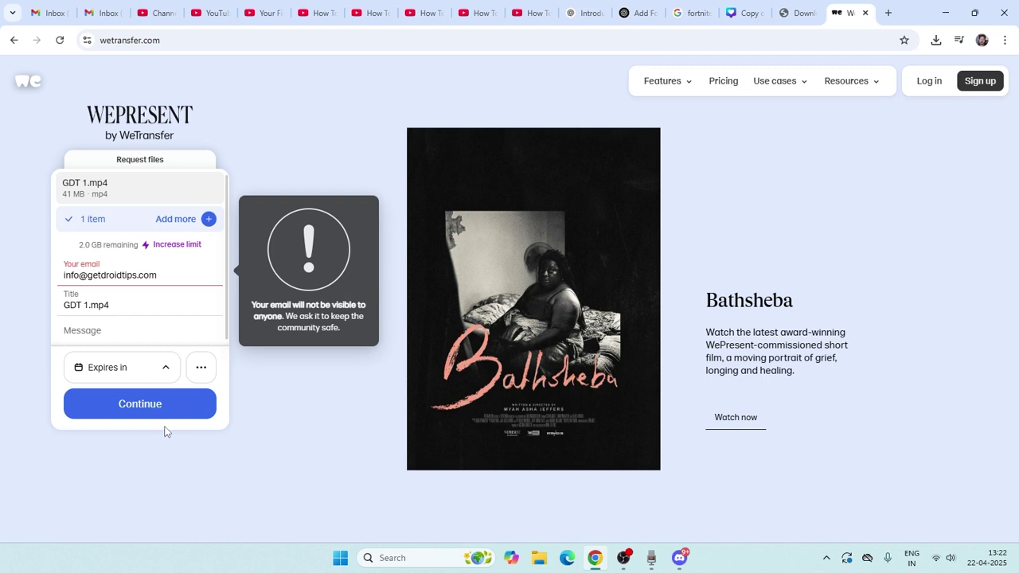
{"action": "left_click", "coordinate": [161, 376]}
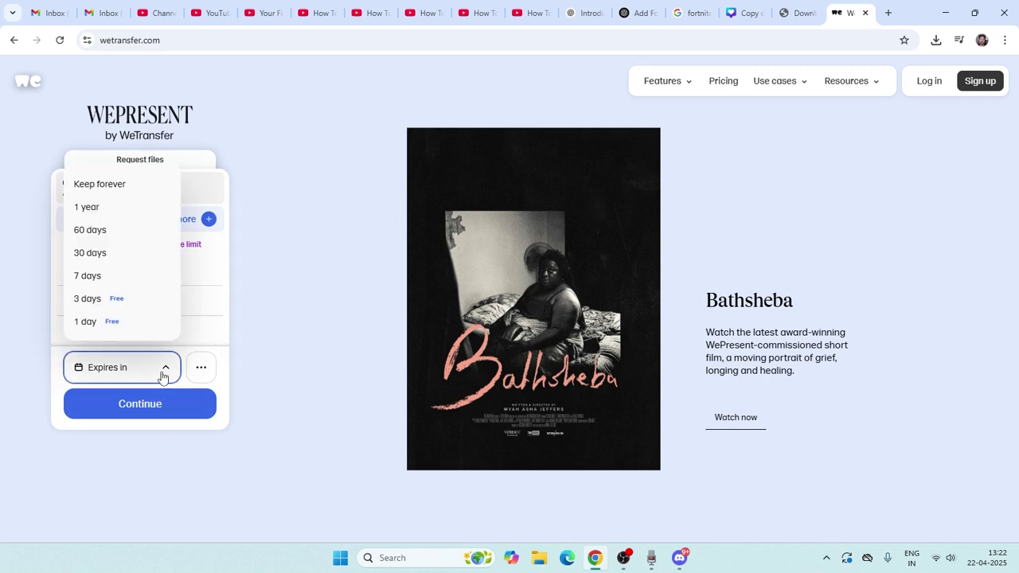
{"action": "left_click", "coordinate": [86, 322]}
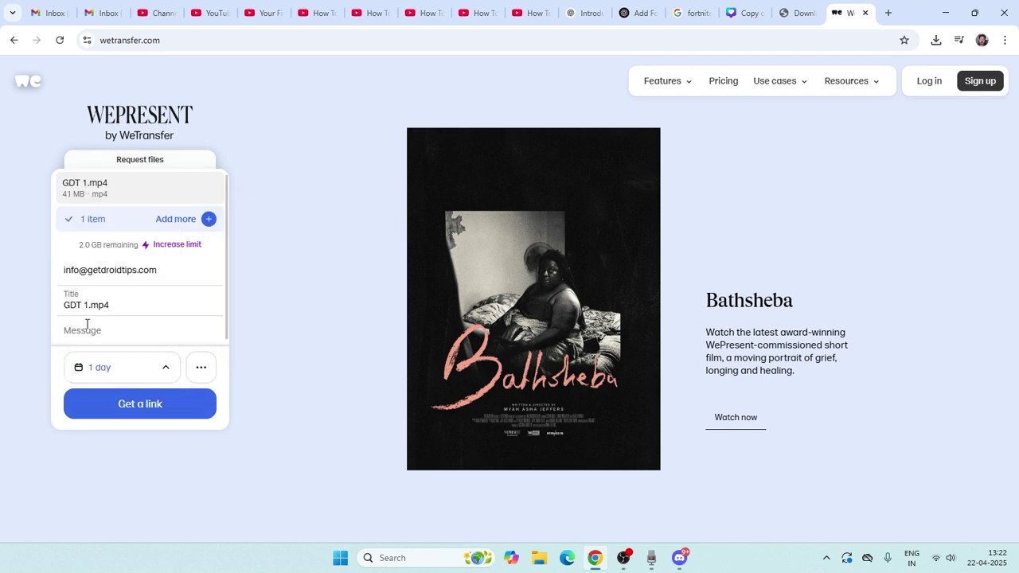
{"action": "left_click", "coordinate": [160, 404]}
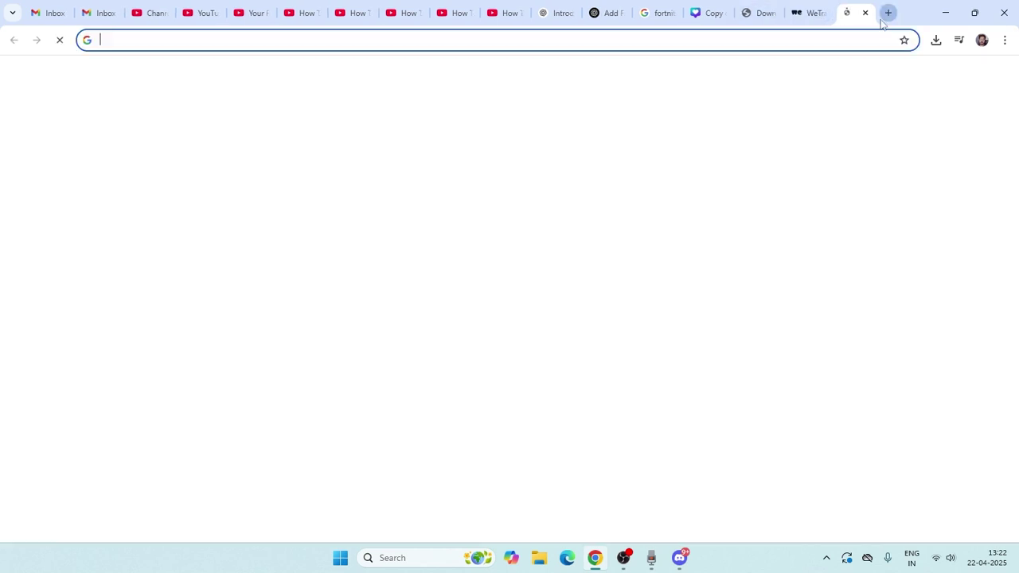
{"action": "left_click", "coordinate": [888, 12]}
Copy the verification code from WeTransfer's e-mail in Gmail
{"action": "left_click", "coordinate": [896, 76]}
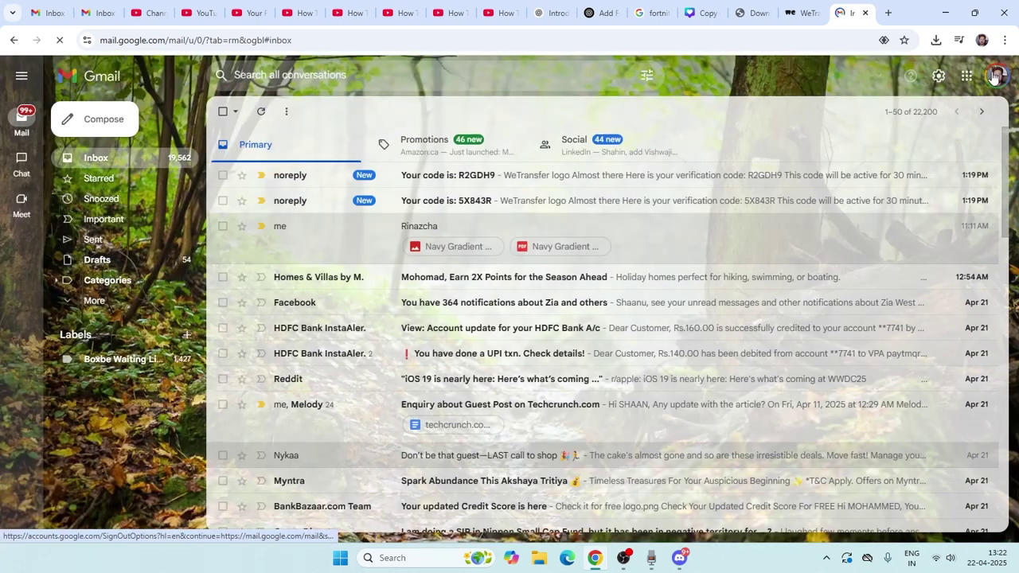
{"action": "left_click", "coordinate": [996, 76]}
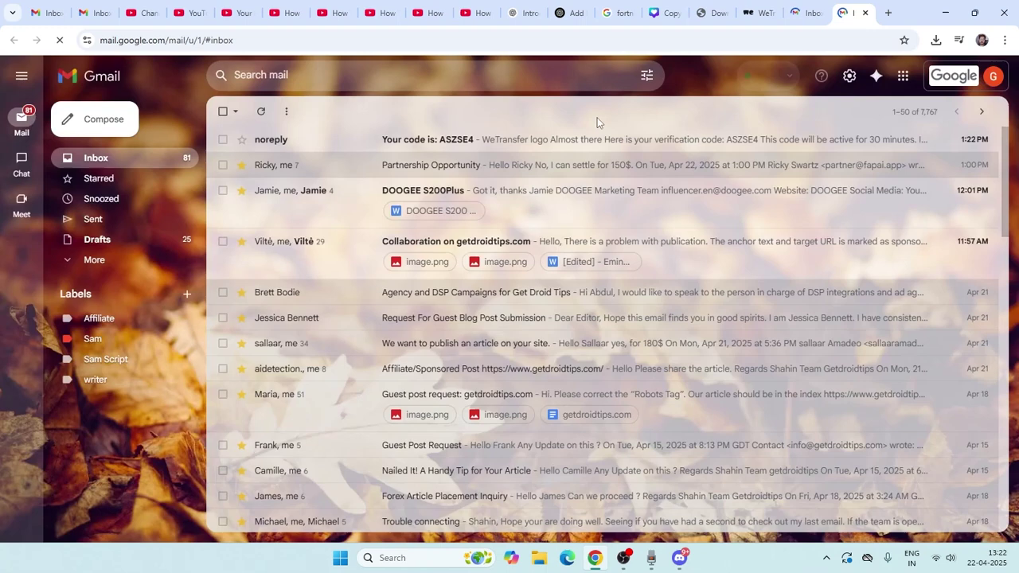
{"action": "left_click", "coordinate": [535, 141]}
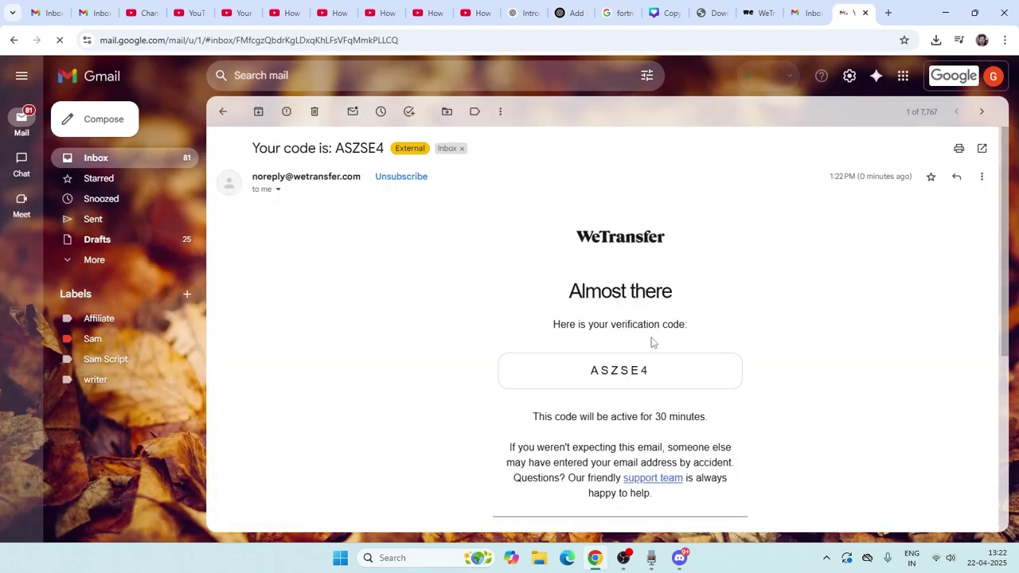
{"action": "left_click_drag", "start_coordinate": [666, 366], "coordinate": [591, 372]}
{"action": "right_click", "coordinate": [615, 371]}
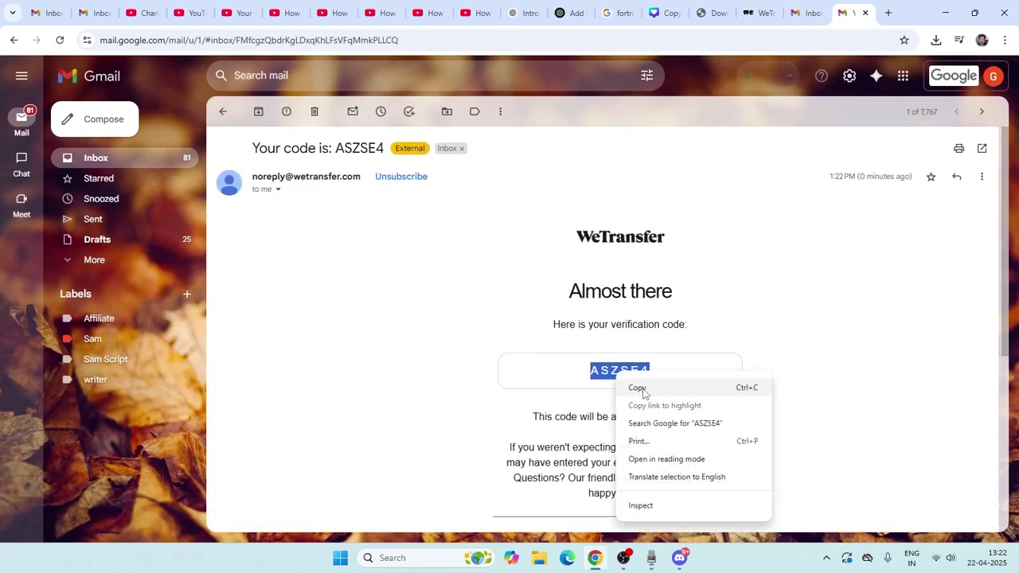
{"action": "left_click", "coordinate": [637, 387]}
Paste the copied code into WeTransfer's verification-code field
{"action": "left_click", "coordinate": [732, 10]}
{"action": "left_click", "coordinate": [746, 6]}
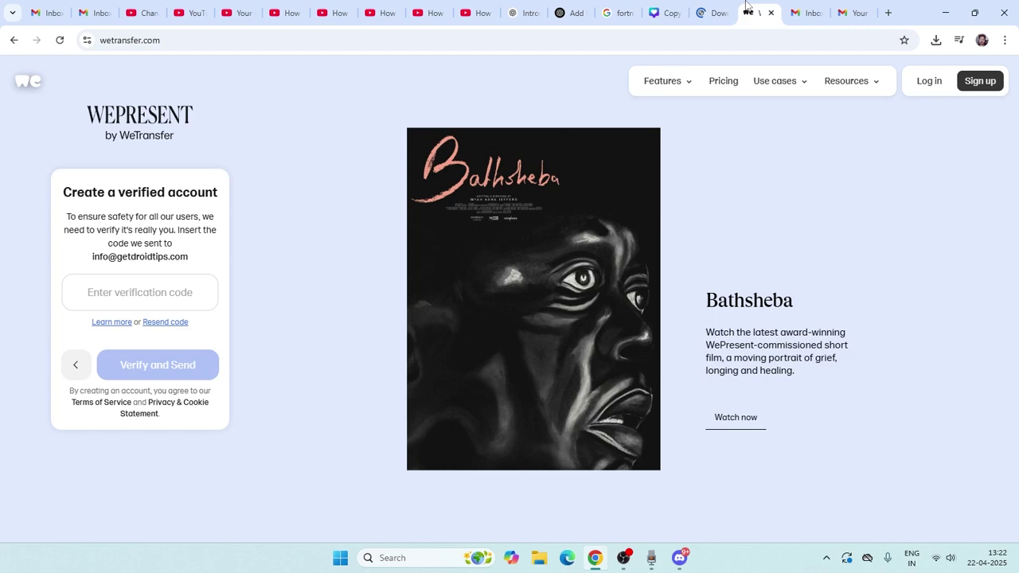
{"action": "right_click", "coordinate": [174, 289]}
{"action": "left_click", "coordinate": [205, 146]}
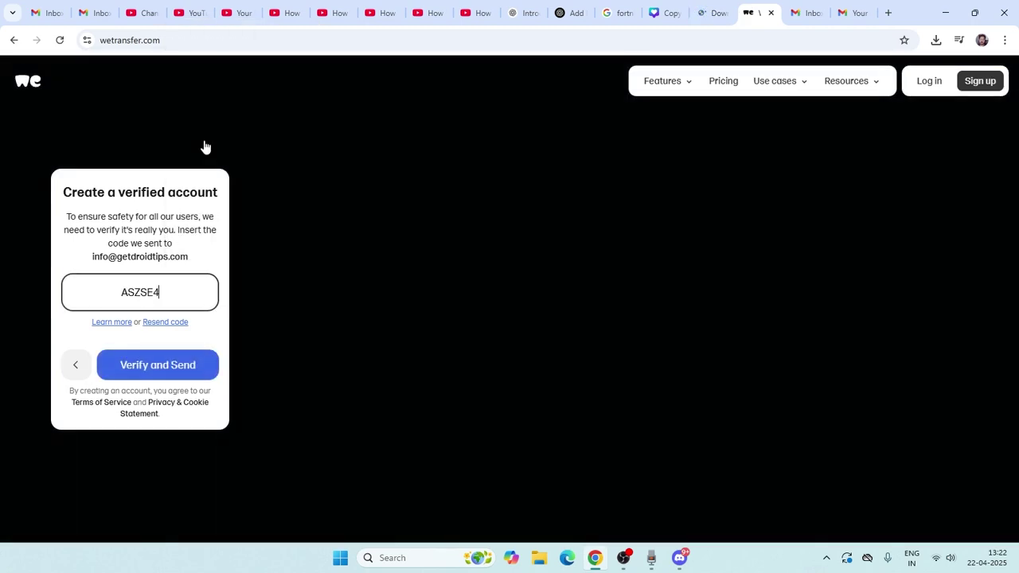
Verify and send, decline the upgrade with No thanks, then copy GDT 1.mp4's download link
{"action": "left_click", "coordinate": [185, 371]}
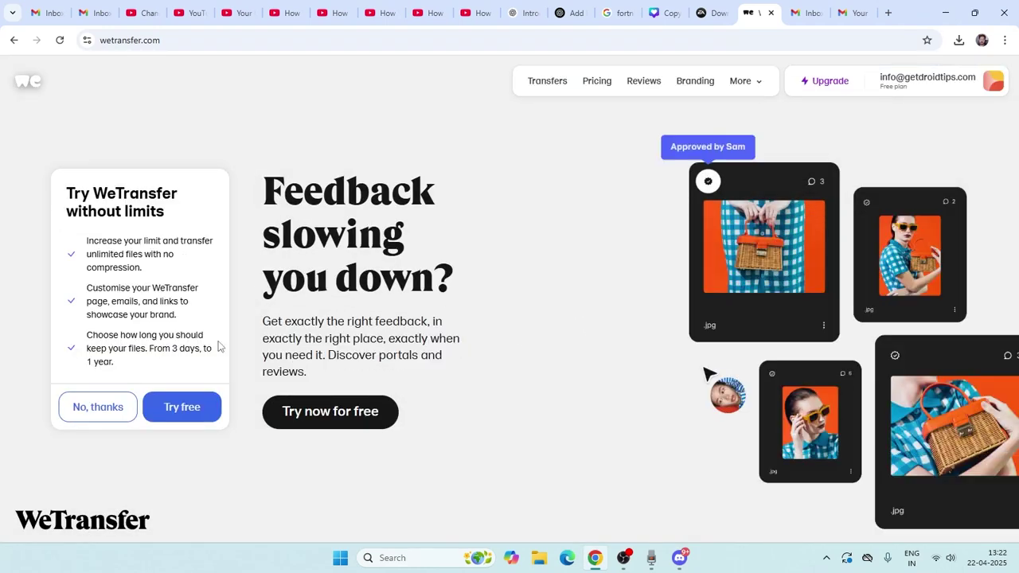
{"action": "left_click", "coordinate": [96, 408]}
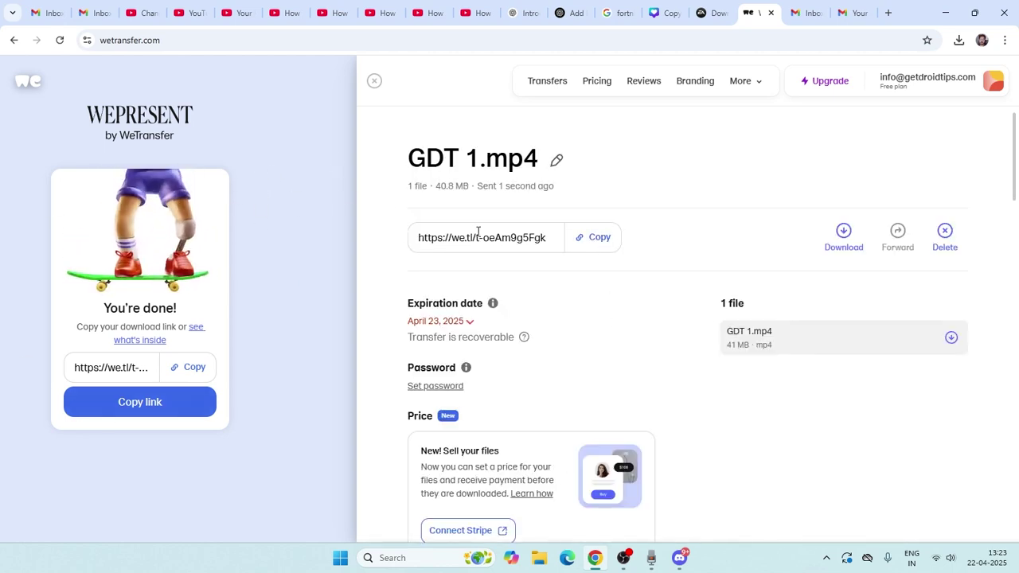
{"action": "left_click", "coordinate": [601, 240]}
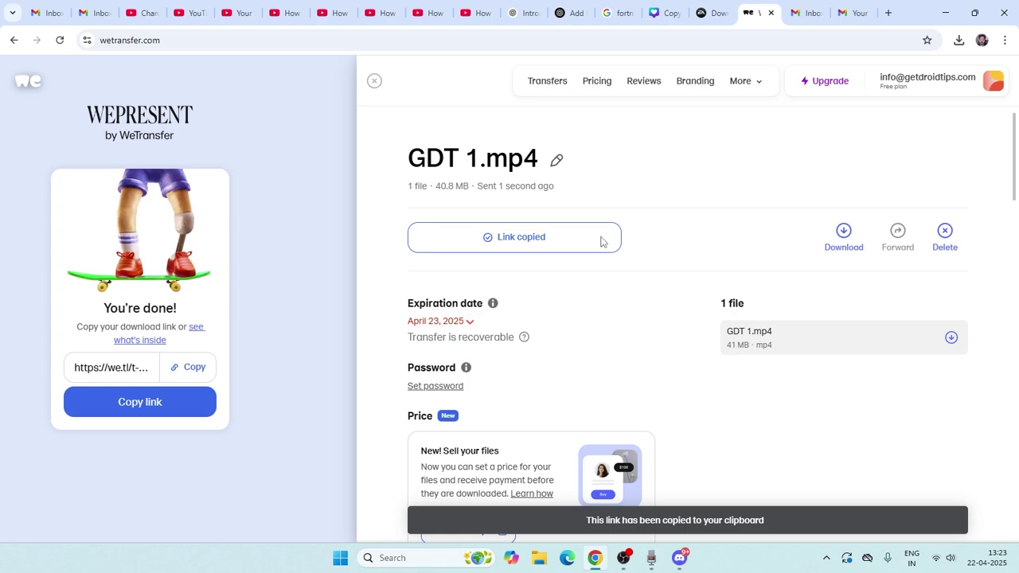
{"action": "left_click", "coordinate": [679, 557]}
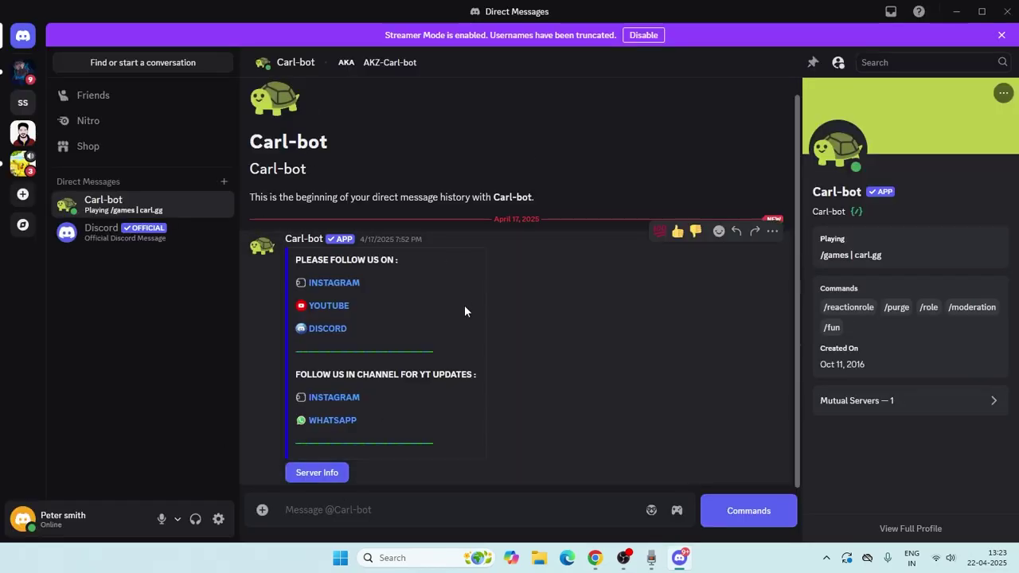
Paste the WeTransfer link into the Carl-bot message box and send it
{"action": "right_click", "coordinate": [335, 510]}
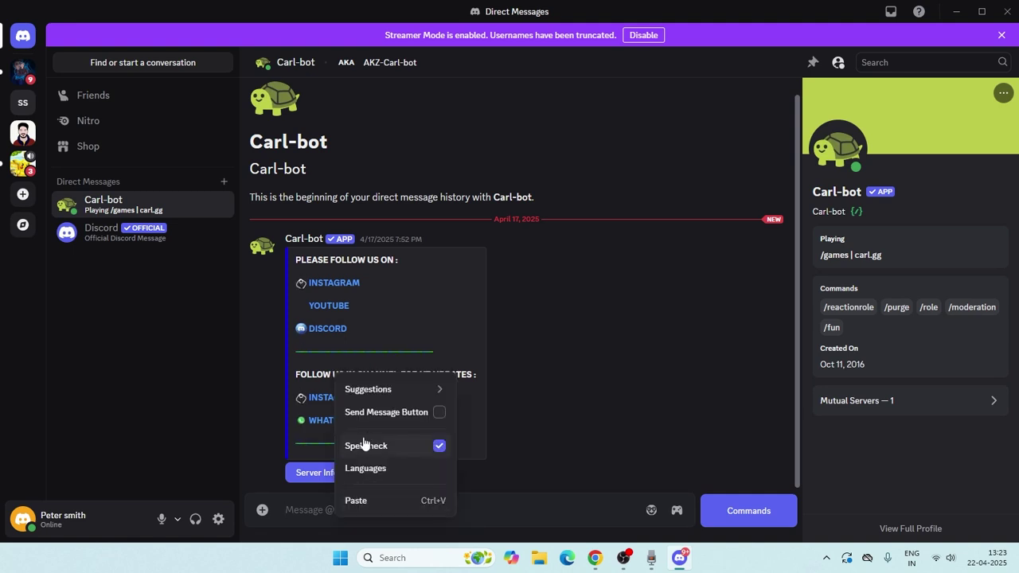
{"action": "left_click", "coordinate": [363, 500]}
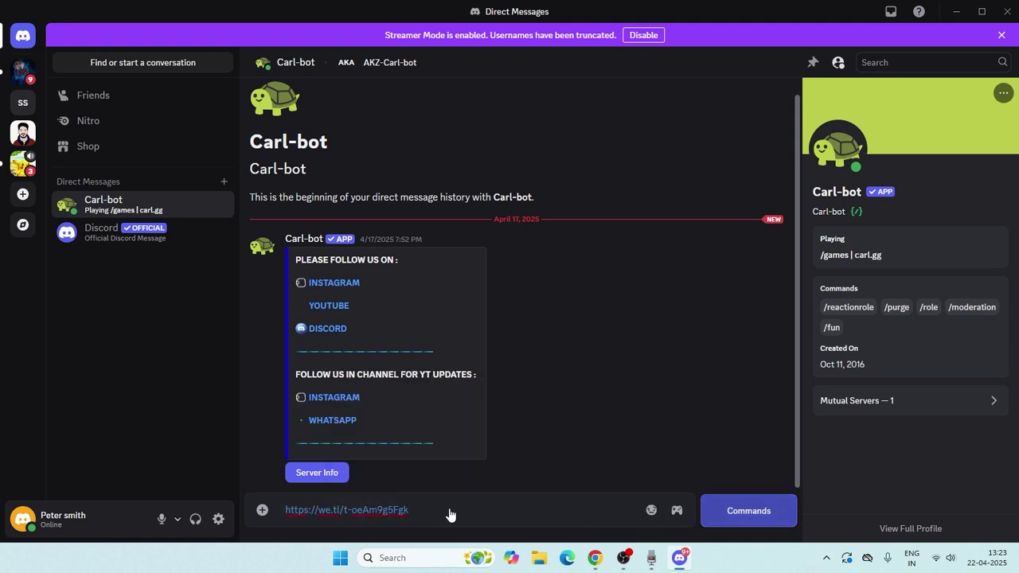
{"action": "key", "text": "Return"}
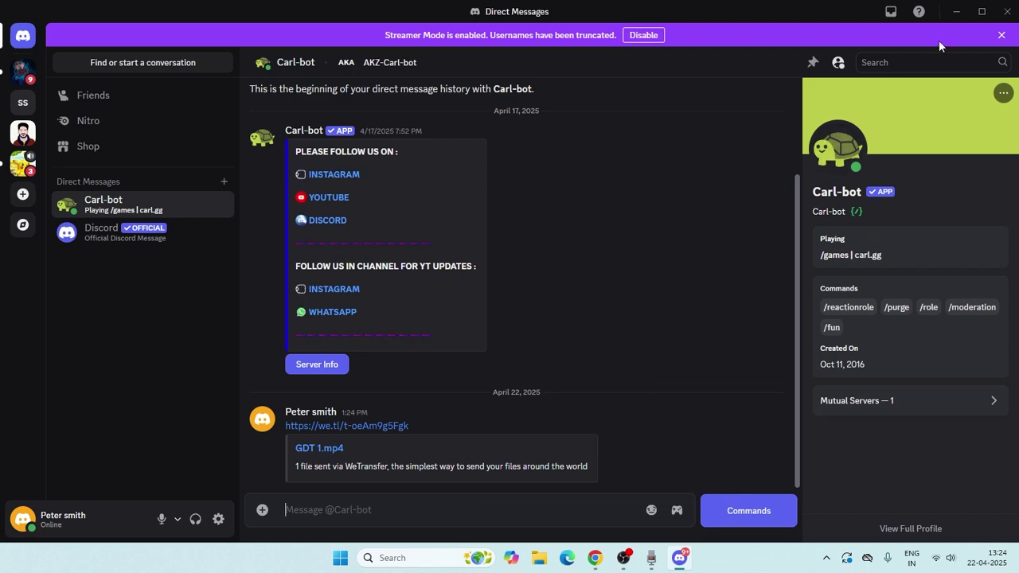
Minimize Discord, close the WeTransfer tab, and minimize Chrome to the desktop
{"action": "left_click", "coordinate": [957, 11]}
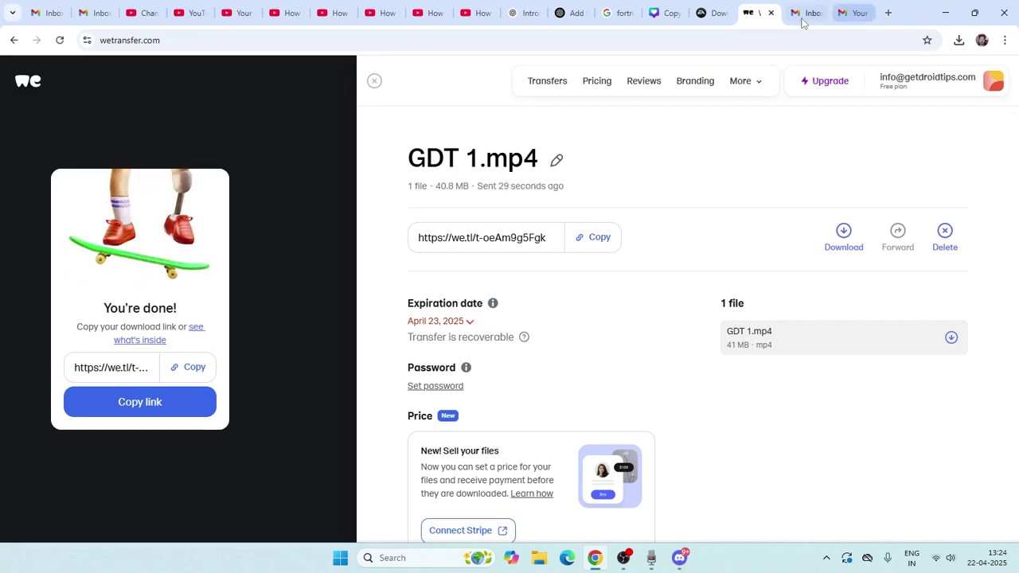
{"action": "left_click", "coordinate": [771, 12]}
{"action": "left_click", "coordinate": [945, 13]}
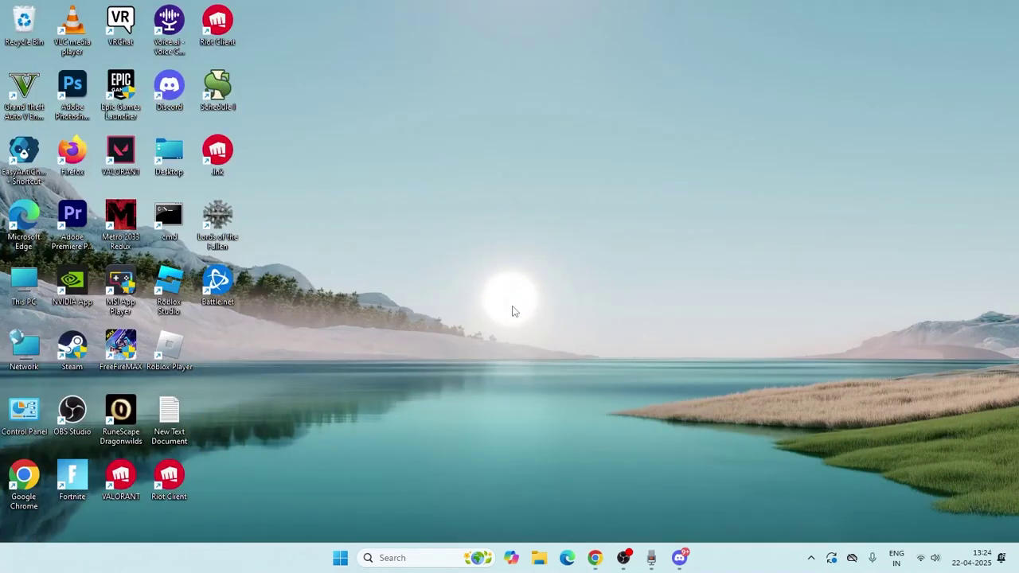